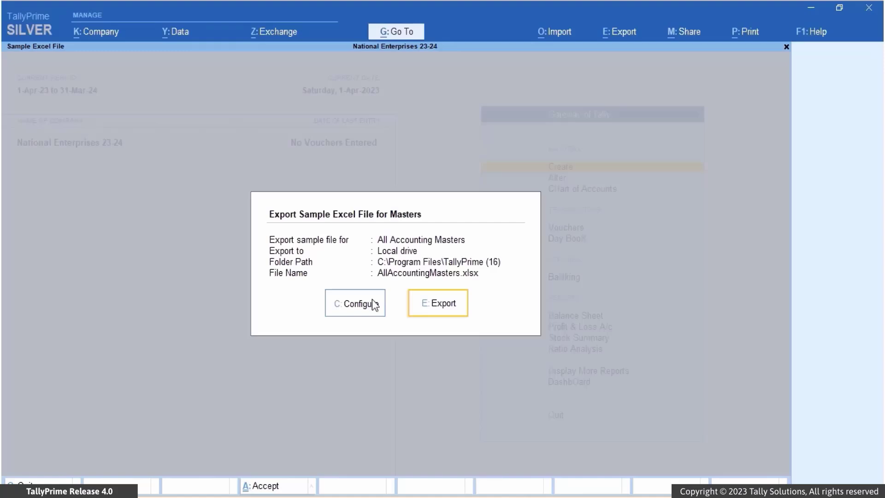
Set the sample Excel file export to Ledger masters and export the sample file.
left_click(374, 304)
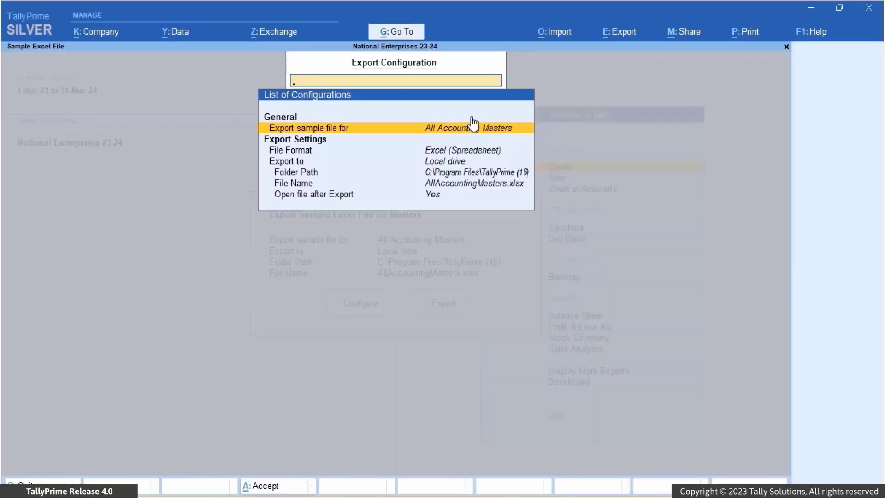
left_click(473, 126)
type("Ledg")
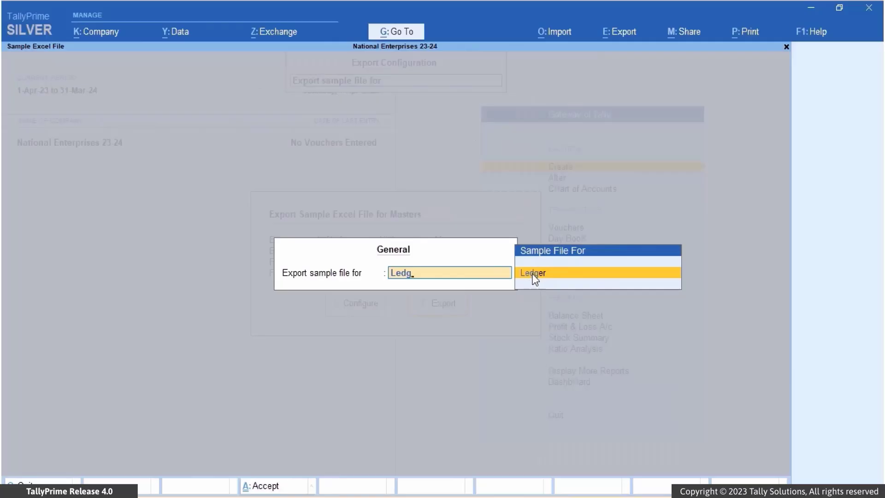
left_click(534, 273)
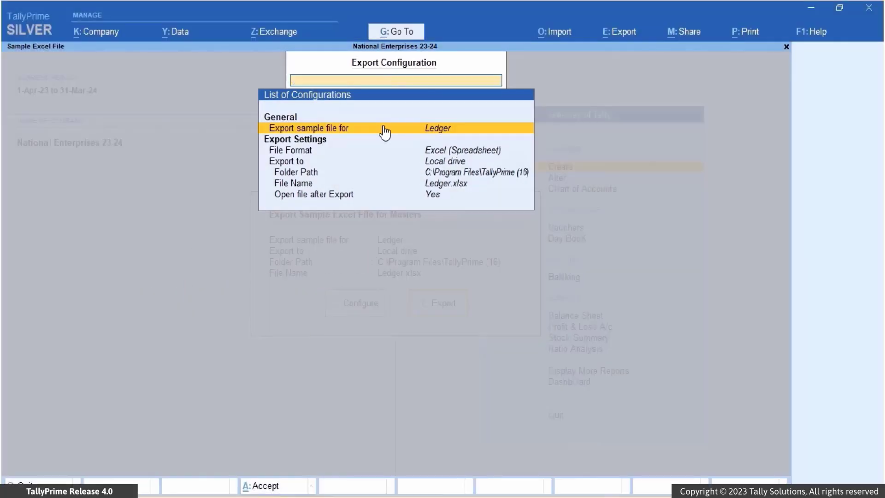
key("Escape")
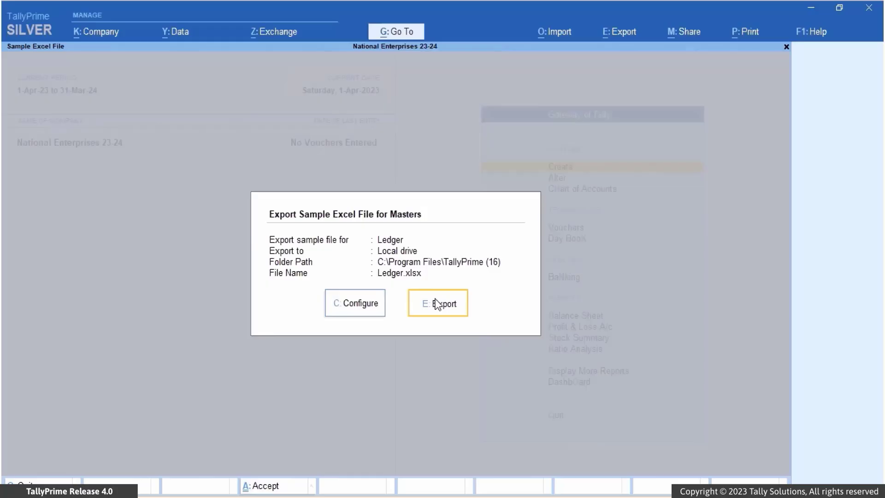
left_click(436, 305)
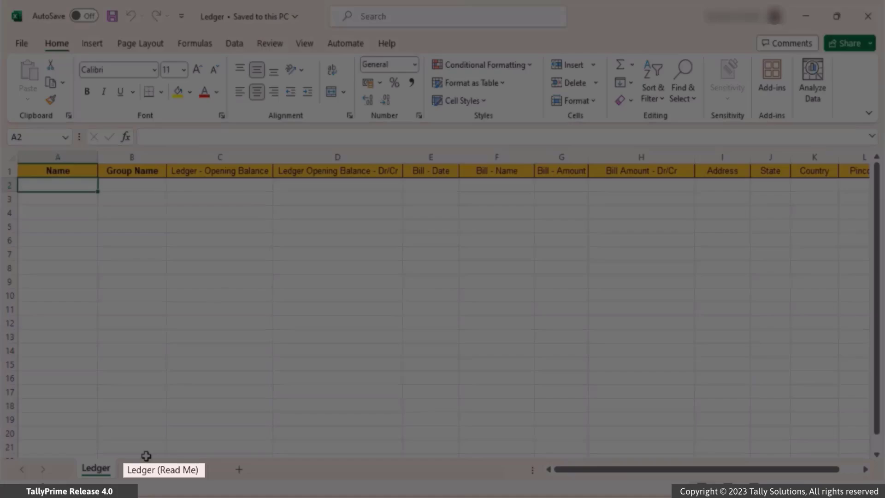
Review the Ledger (Read Me) worksheet and the Ledger sheet, and open the LedgerQ1 workbook from the Export&ImportFiles folder.
left_click(149, 470)
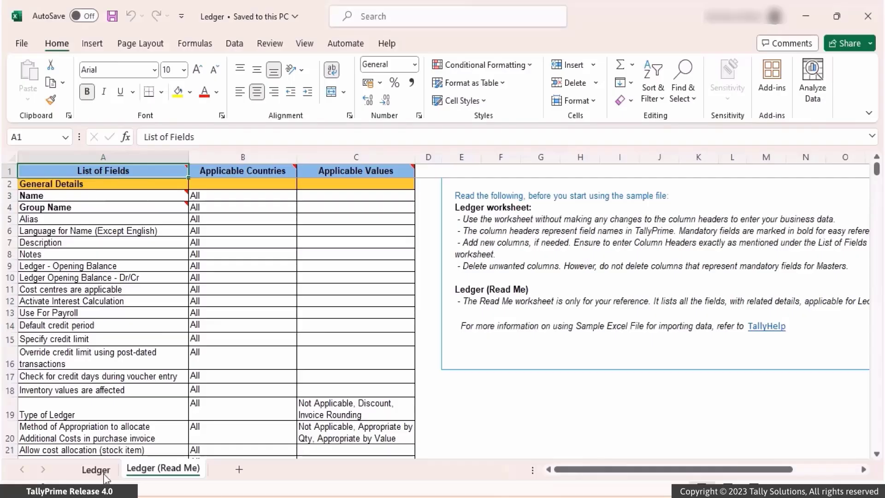
left_click(104, 474)
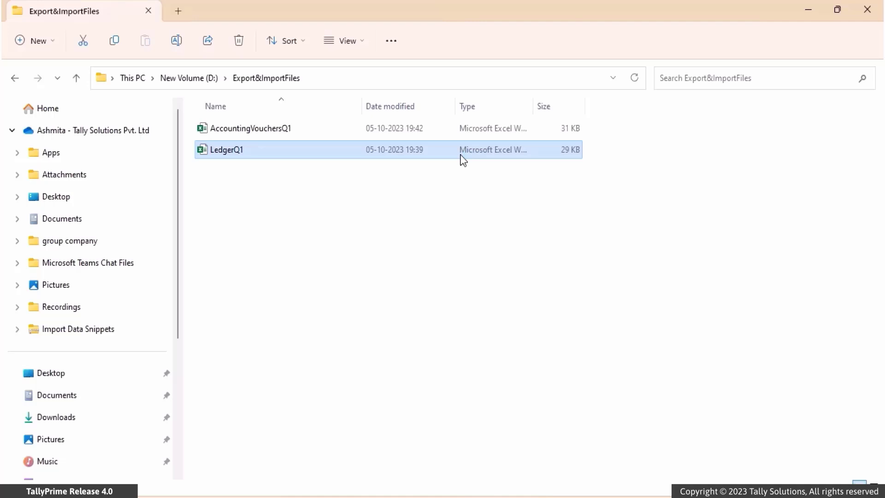
double_click(461, 156)
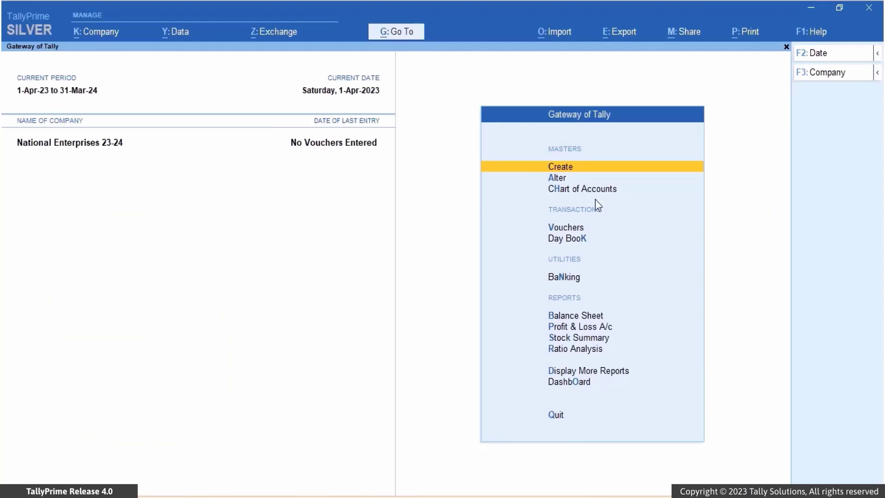
Set up a masters import in Excel (Spreadsheet) format from LedgerQ1.xlsx, using worksheet Ledger, the Default Template and master type Ledger.
left_click(566, 33)
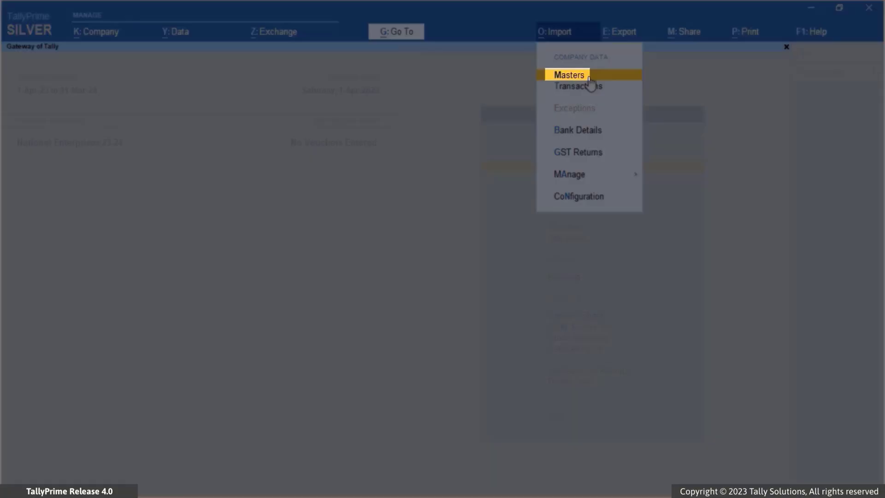
left_click(589, 77)
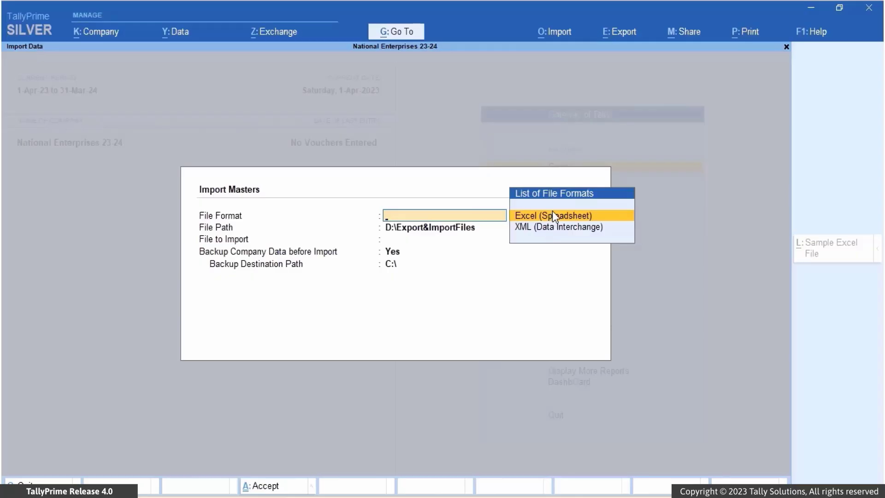
left_click(553, 215)
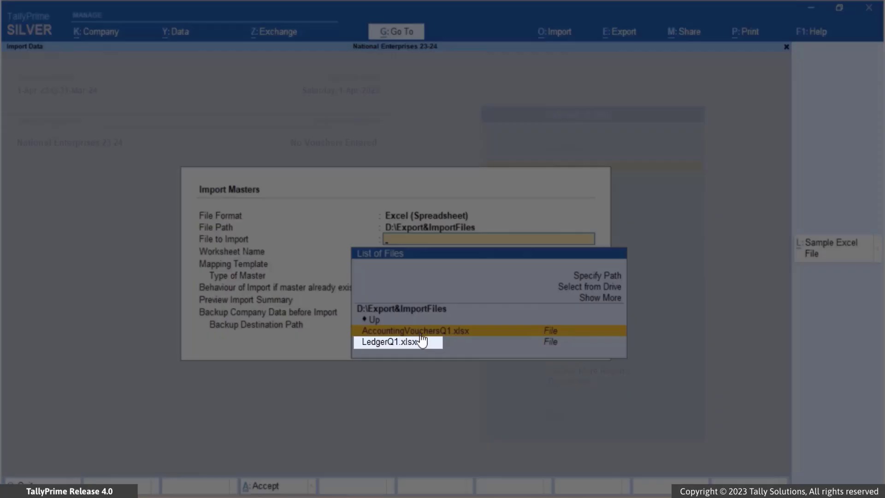
left_click(411, 346)
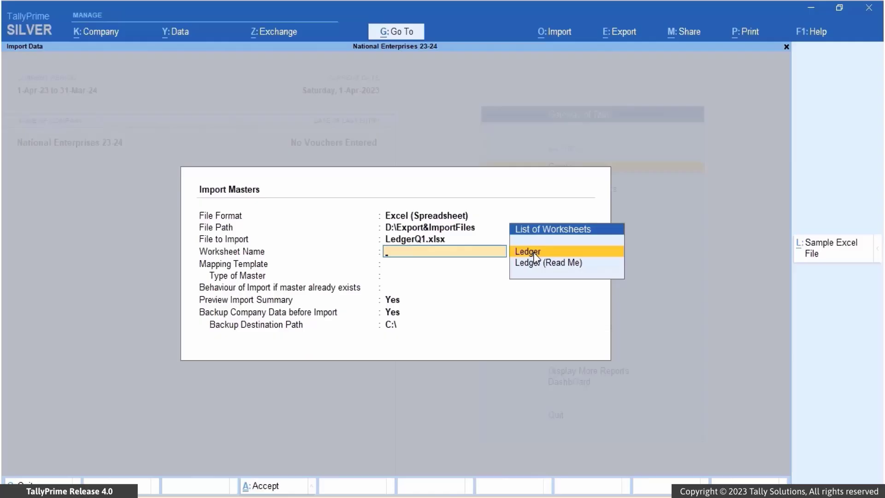
left_click(534, 253)
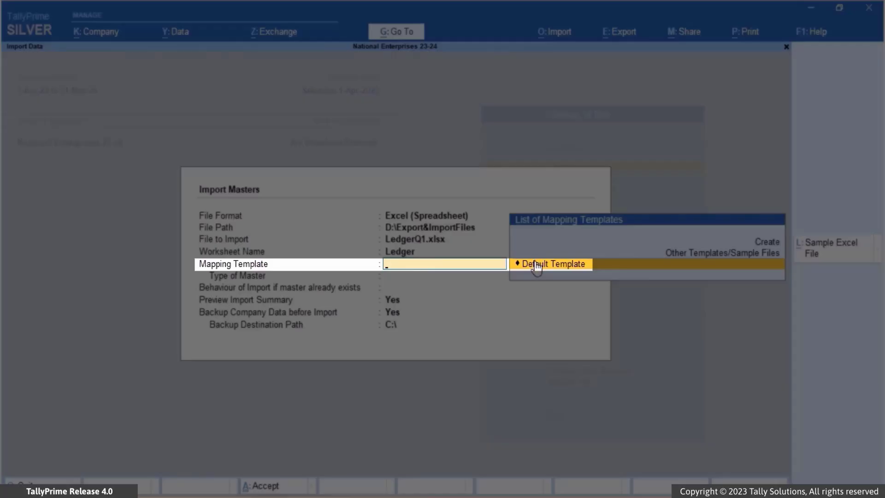
left_click(535, 263)
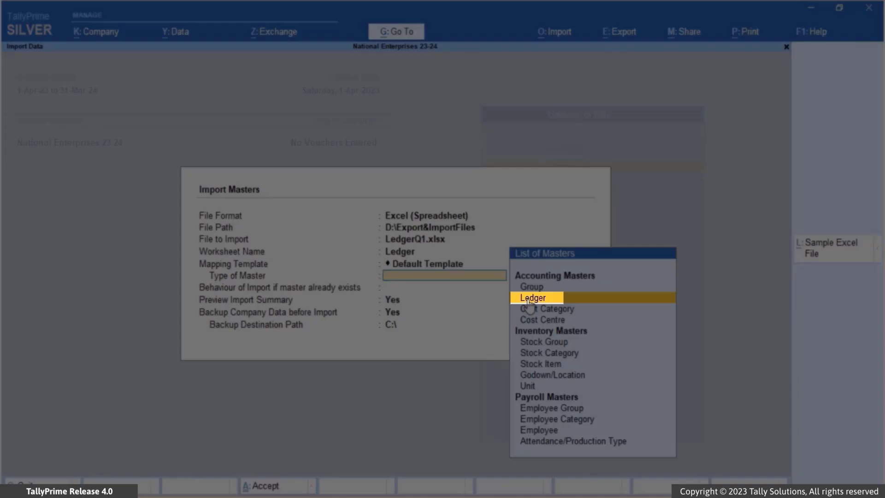
left_click(529, 300)
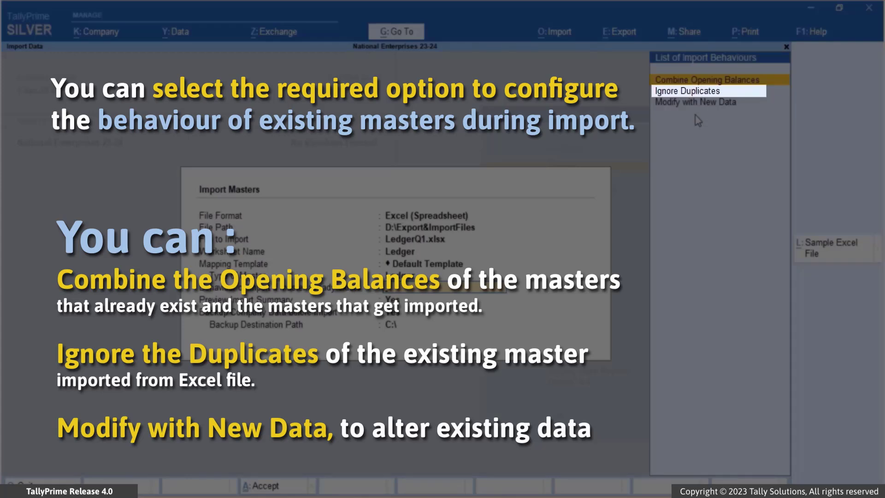
Set the import behaviour for existing masters to Ignore Duplicates, keeping the import summary preview and company data backup at Yes.
key("Down")
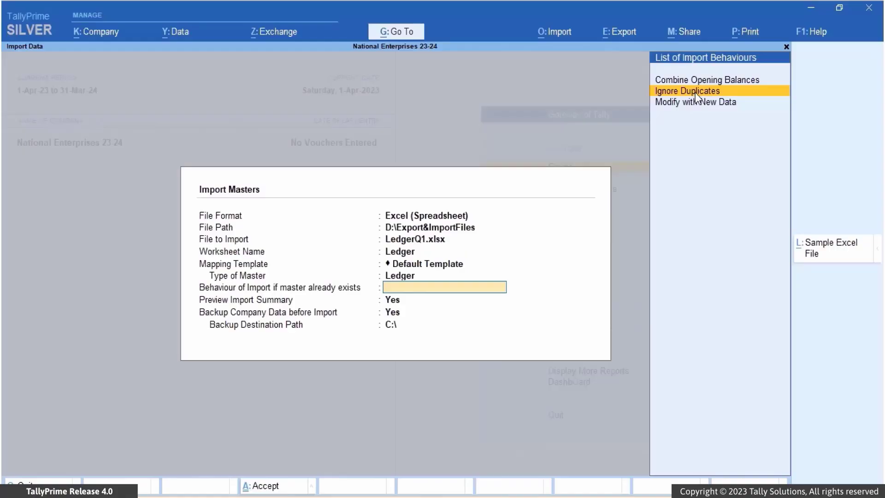
left_click(695, 92)
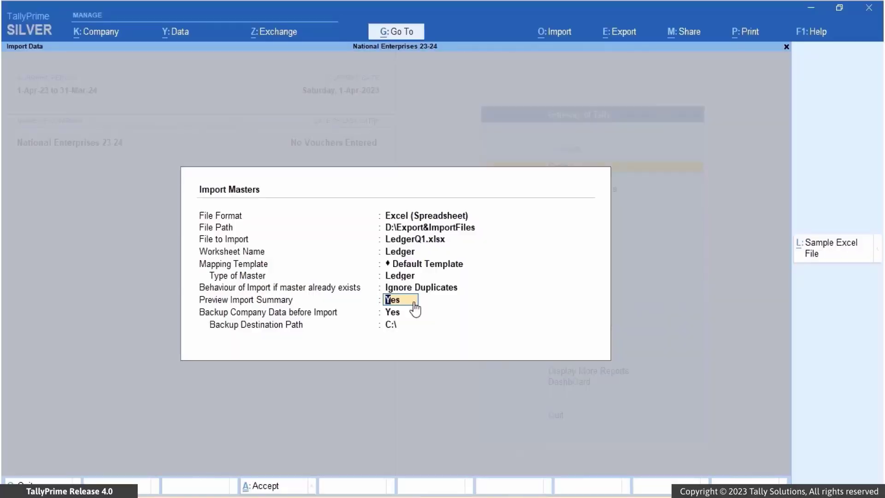
left_click(414, 310)
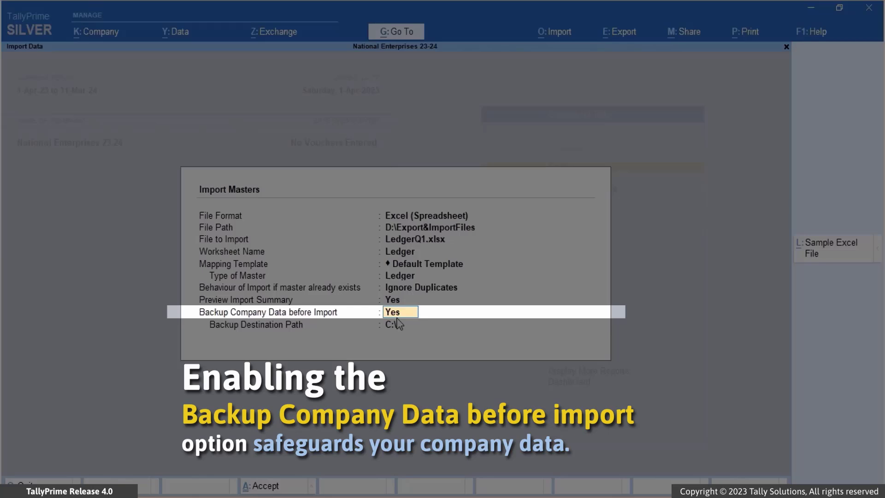
key("Return")
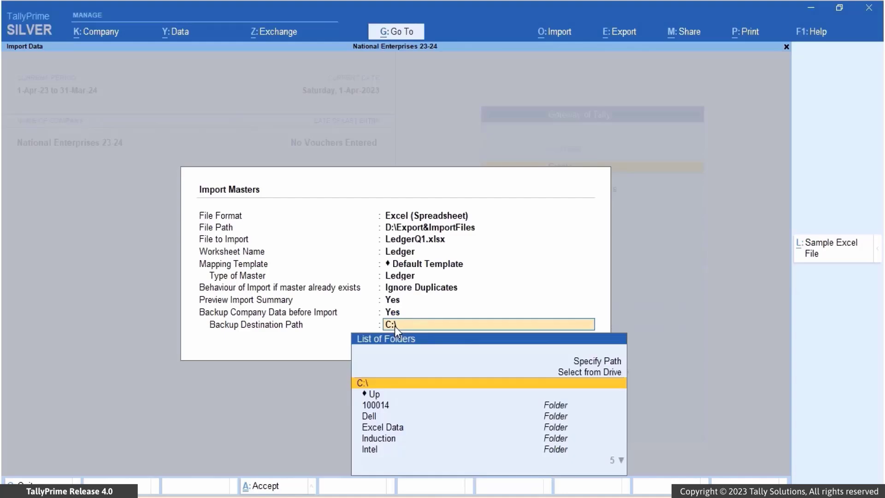
Set the backup destination path to D:\ and import the ledgers from the import summary.
left_click(560, 375)
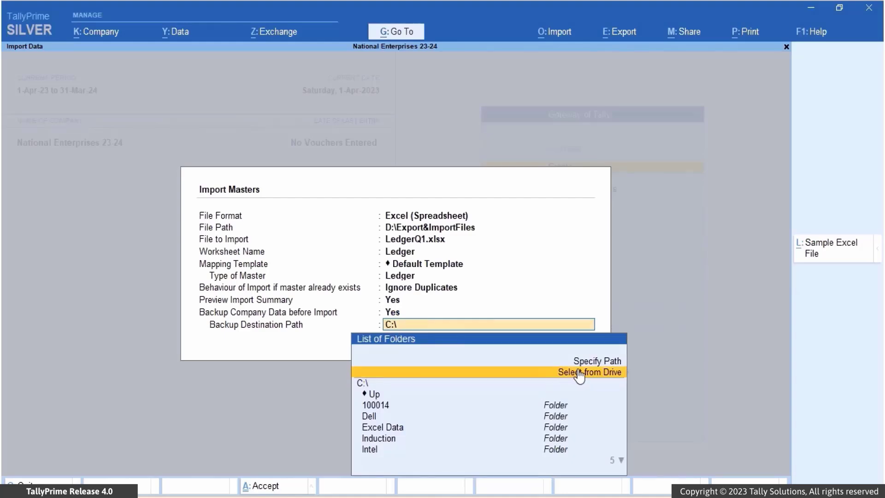
left_click(577, 373)
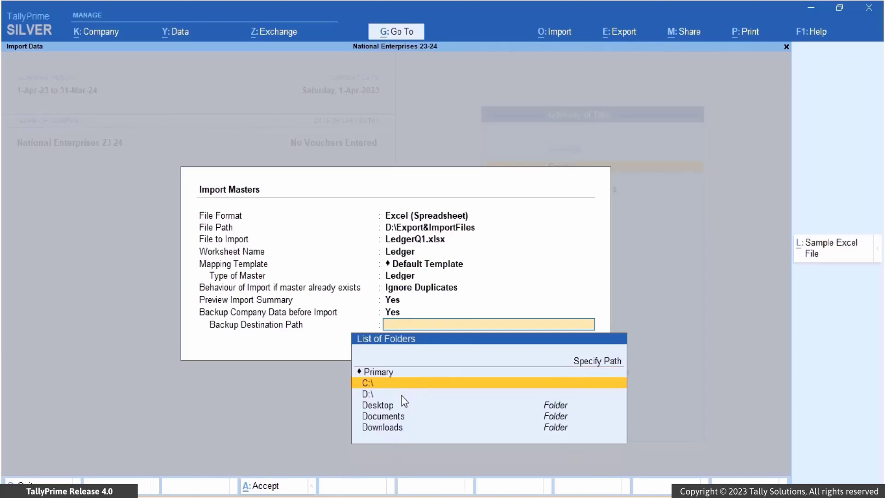
left_click(401, 395)
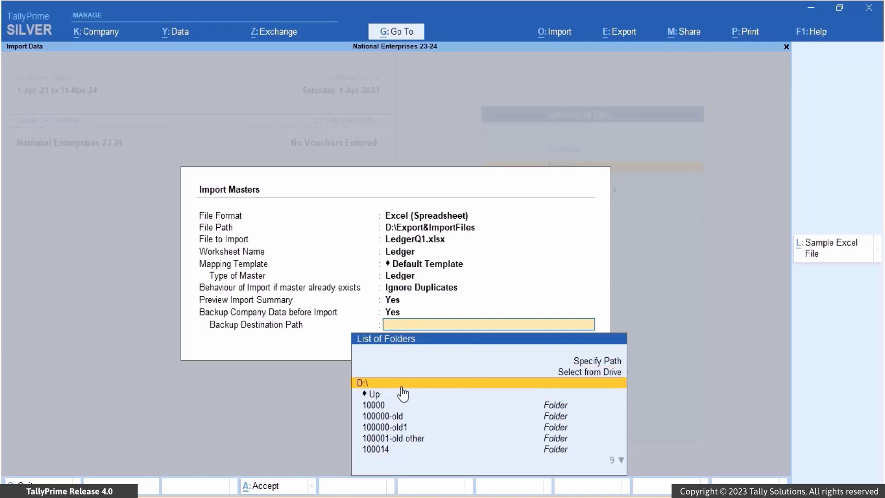
left_click(402, 386)
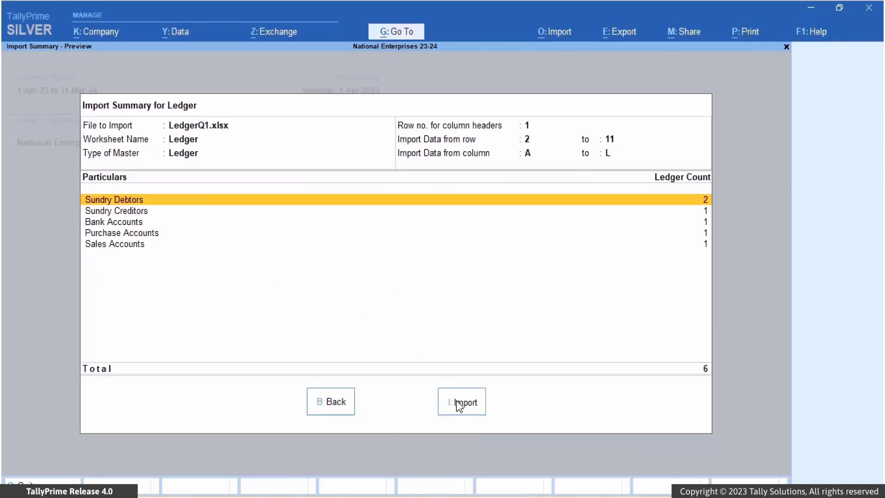
left_click(459, 405)
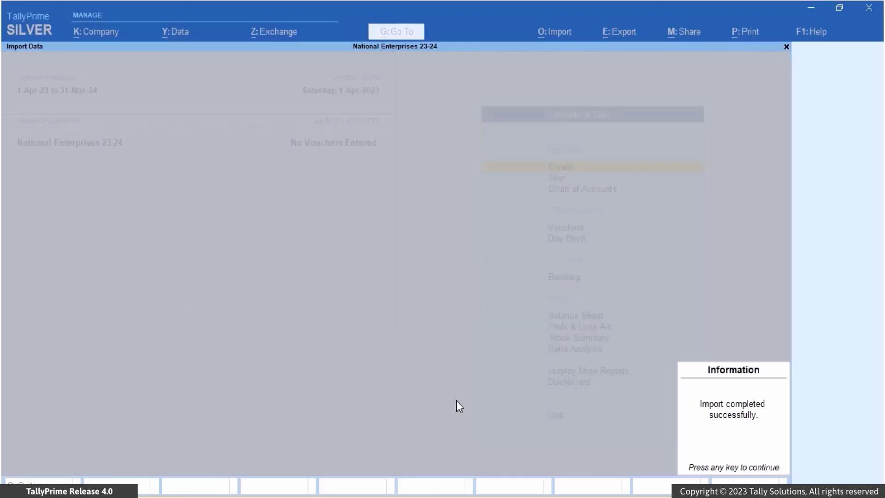
key("Return")
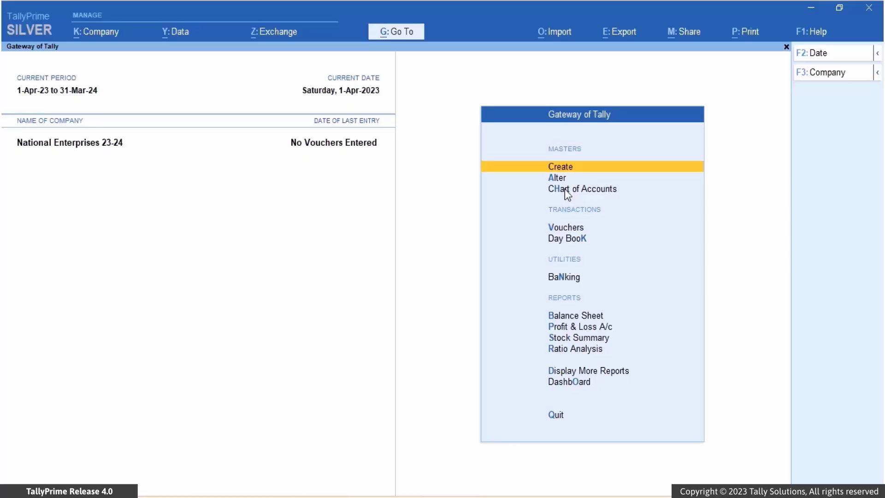
Show the ledgers in the Chart of Accounts and open the ABC Company Limited ledger under Sundry Debtors.
left_click(566, 190)
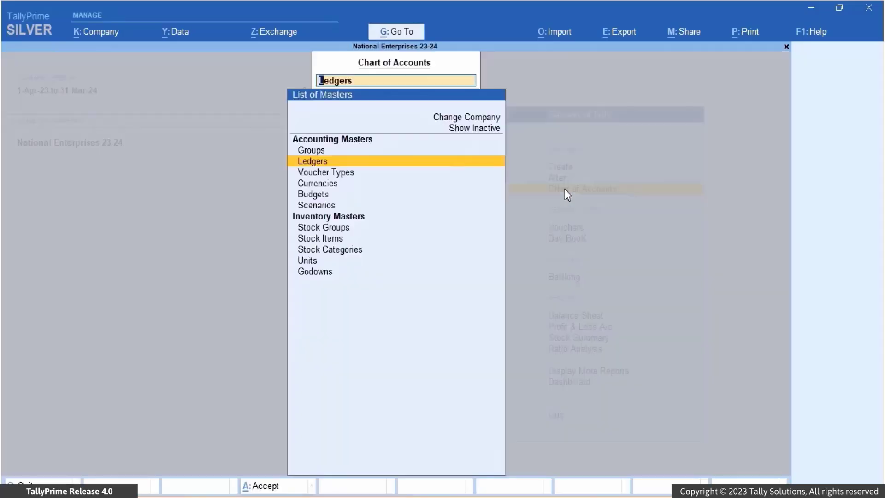
left_click(316, 163)
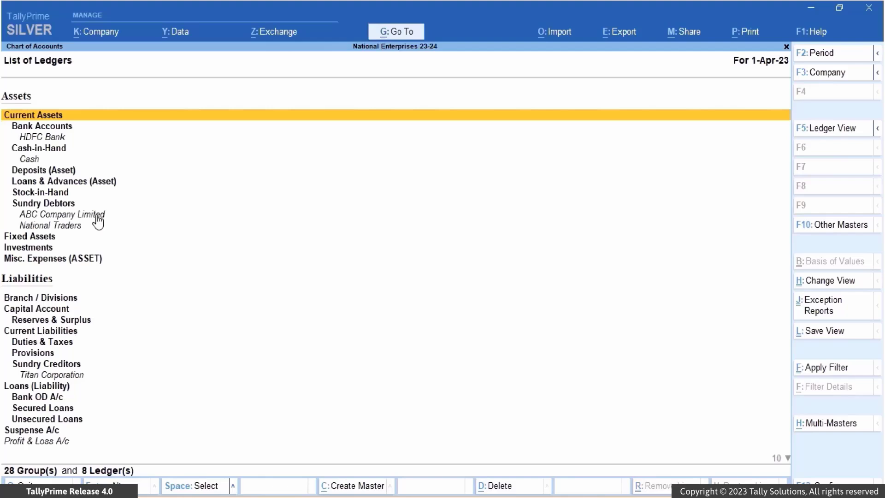
left_click(96, 215)
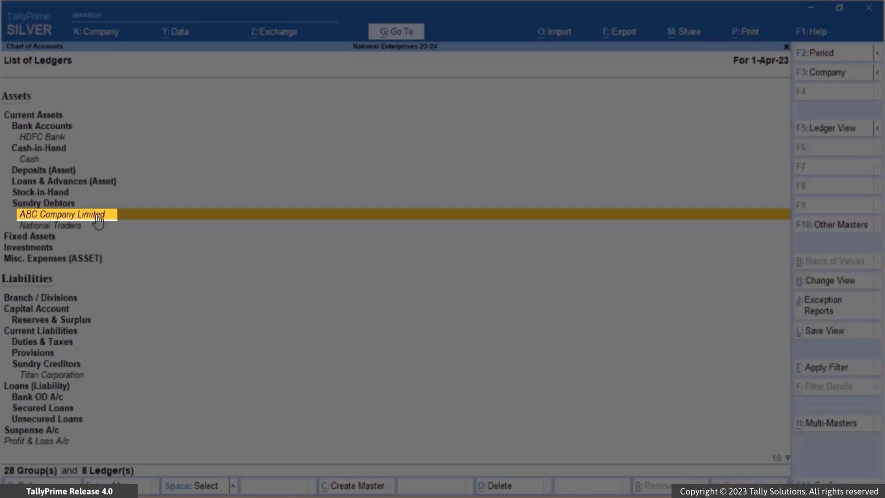
left_click(98, 220)
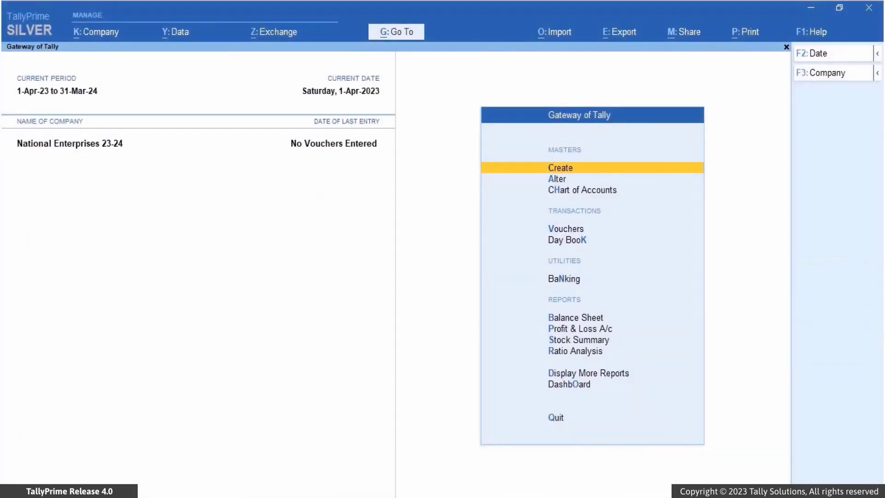
Switch to File Explorer and open the AccountingVouchersQ1 workbook in the Export&ImportFiles folder for review.
mouse_move(494, 497)
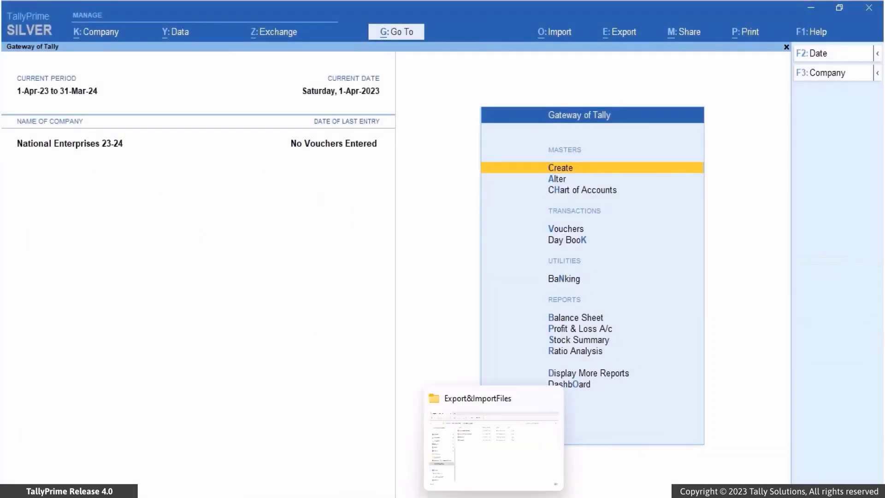
left_click(483, 464)
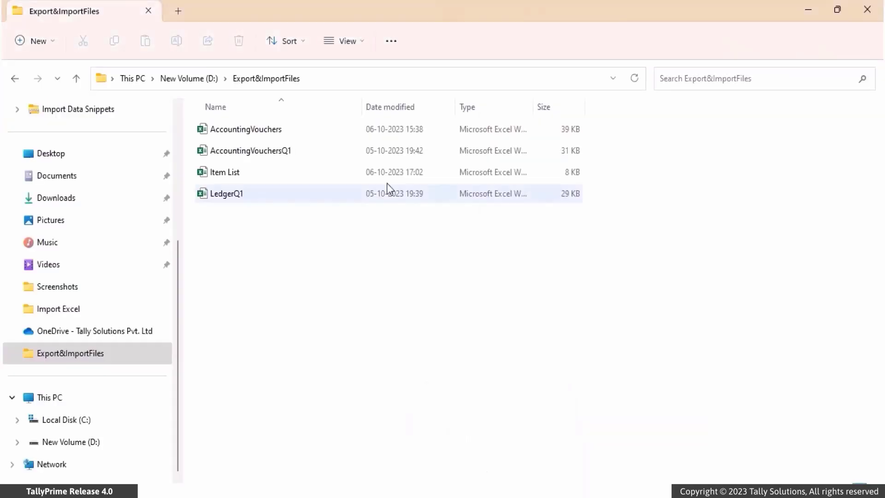
double_click(400, 147)
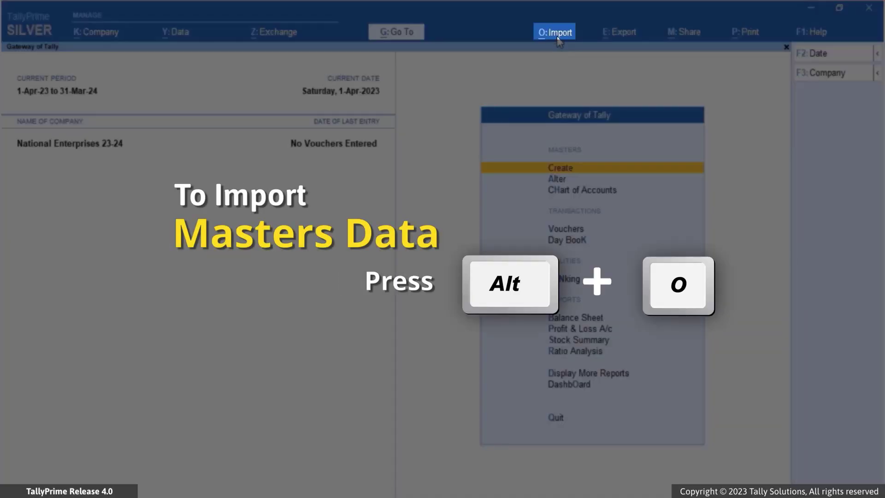
Set up a transaction import from AccountingVouchersQ1.xlsx in Excel format, using the Accounting Voucher worksheet and Default Template mapping.
left_click(556, 32)
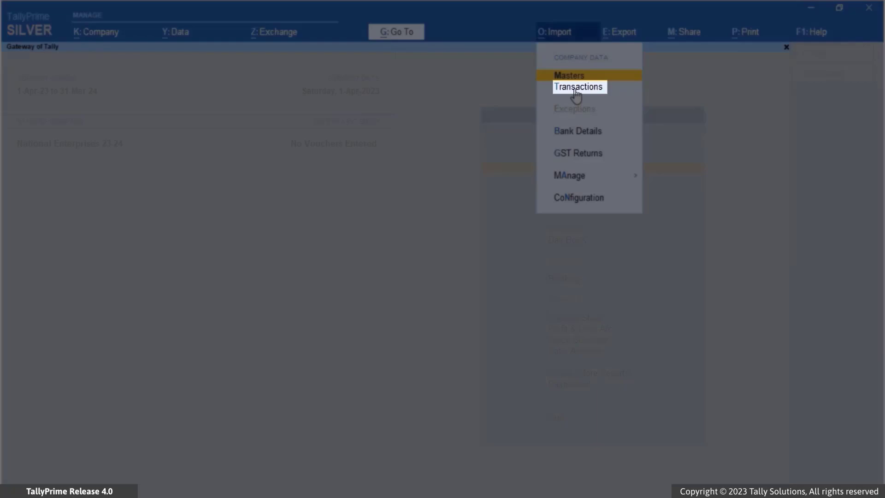
left_click(576, 90)
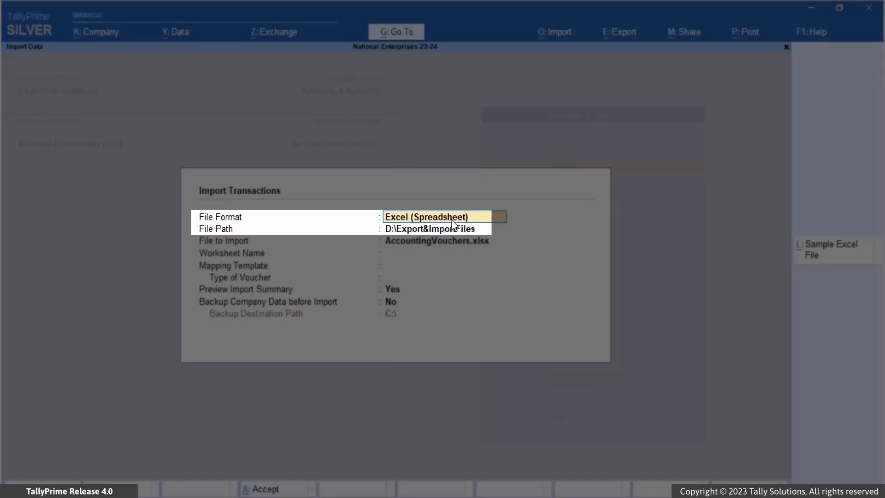
key("Return")
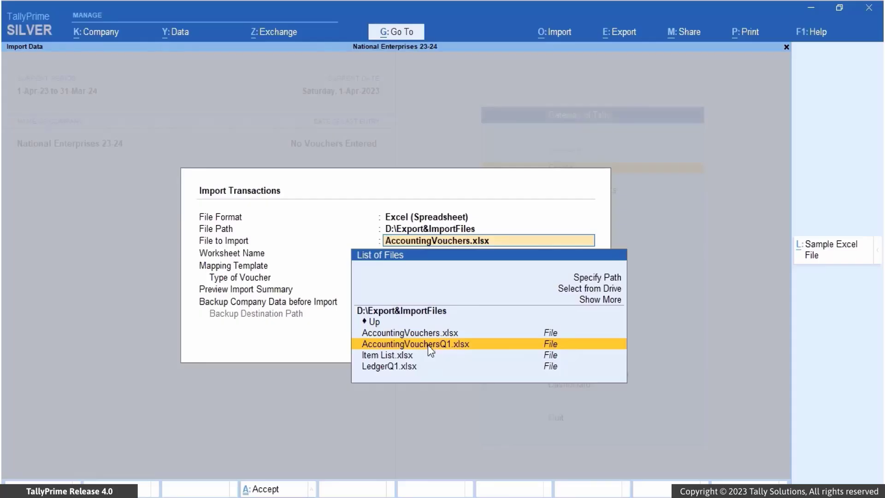
left_click(428, 345)
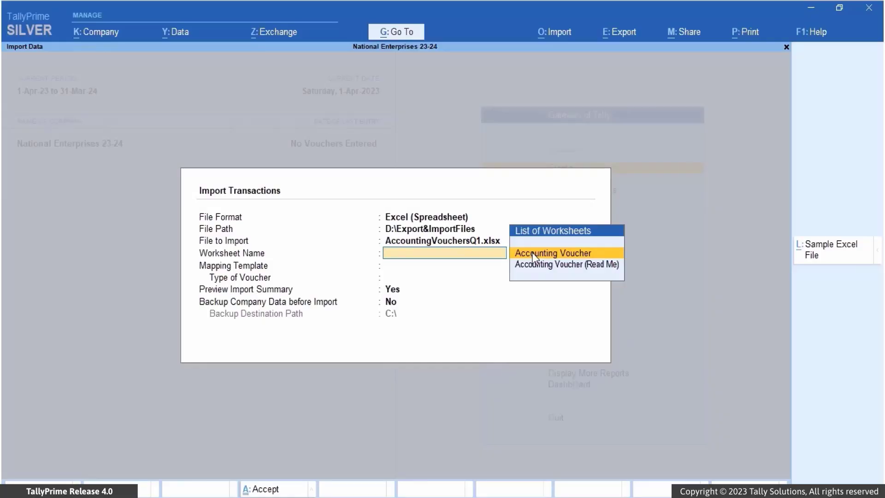
left_click(533, 254)
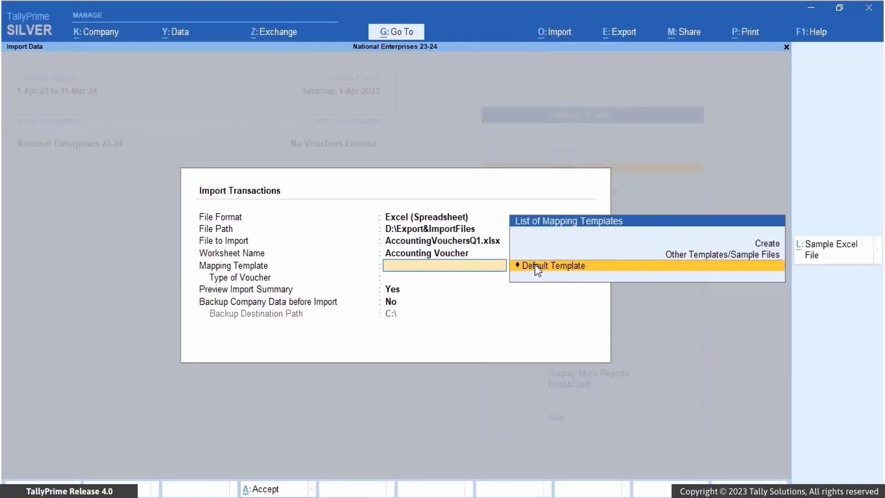
left_click(537, 268)
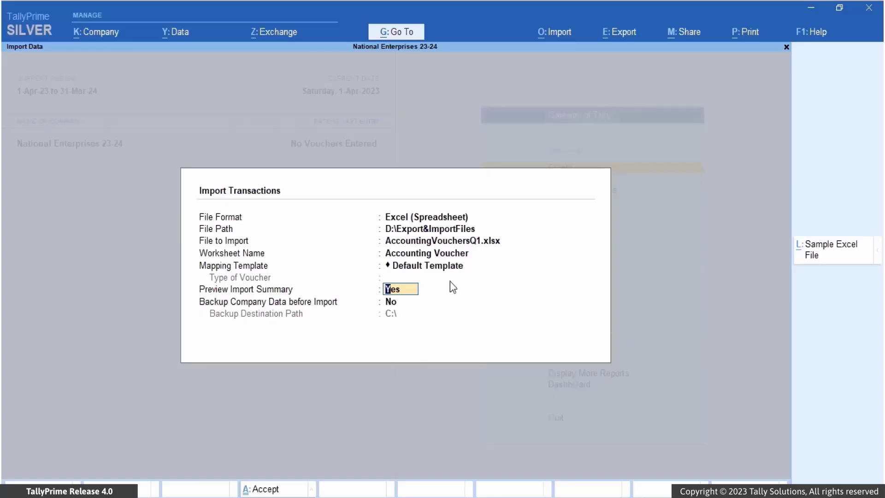
Keep the import summary preview at Yes and company data backup at No, and import the AccountingVouchersQ1 vouchers from the summary.
left_click(409, 303)
key("Return")
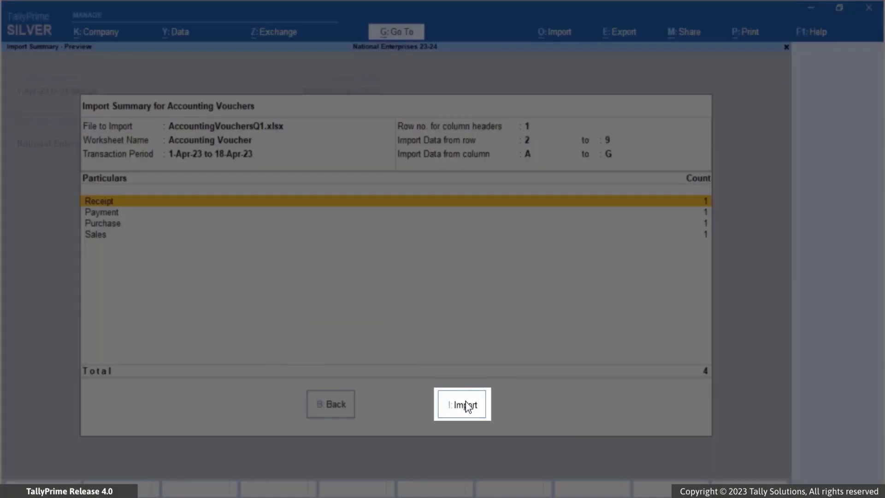
key("i")
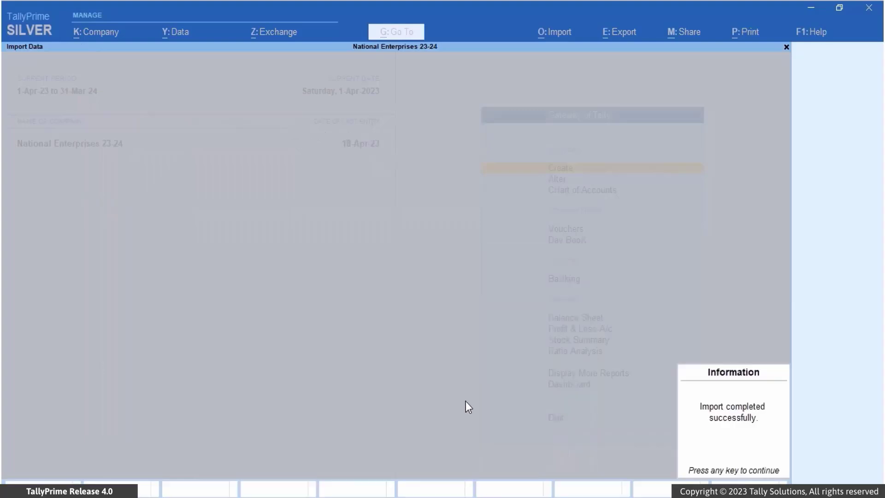
key("Return")
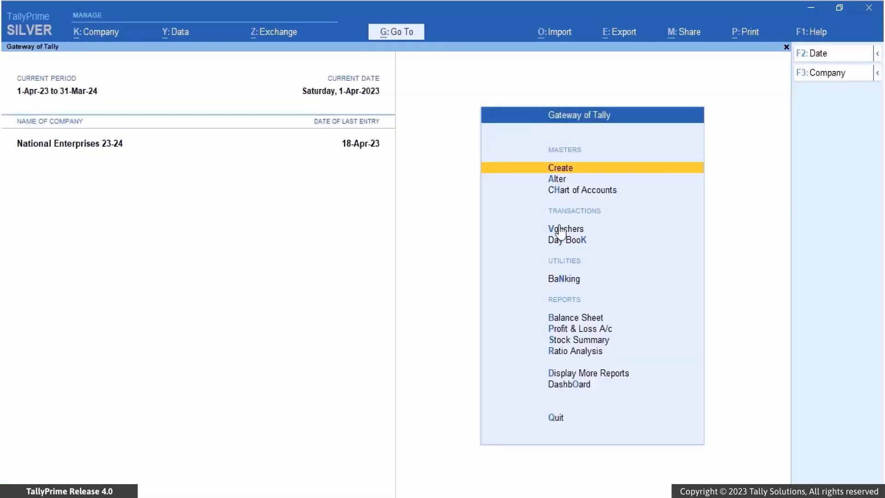
Show the Day Book for 1-Apr-23 to 18-Apr-23 and check the National Traders receipt voucher.
left_click(560, 242)
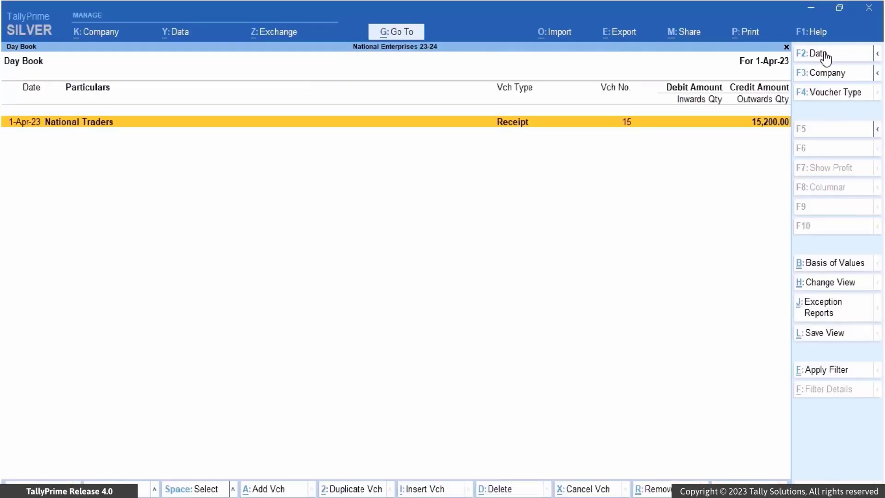
key("alt")
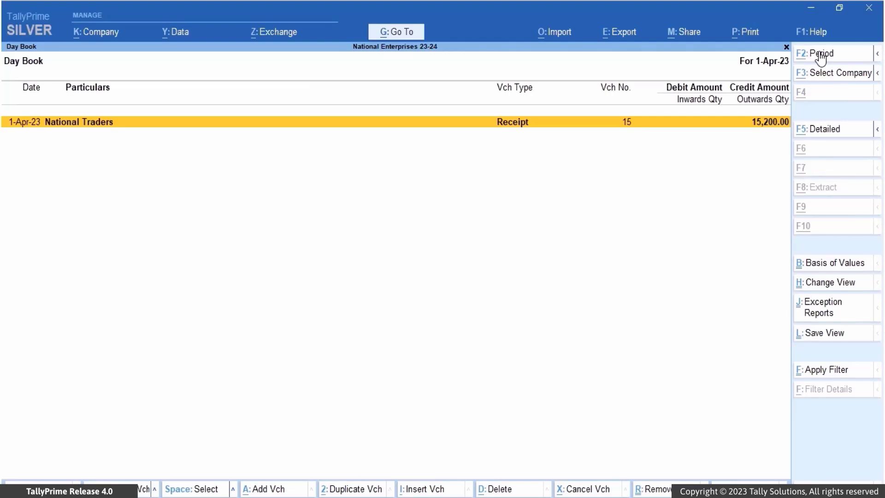
left_click(821, 54)
key("BackSpace")
key("Return")
key("BackSpace")
key("Return")
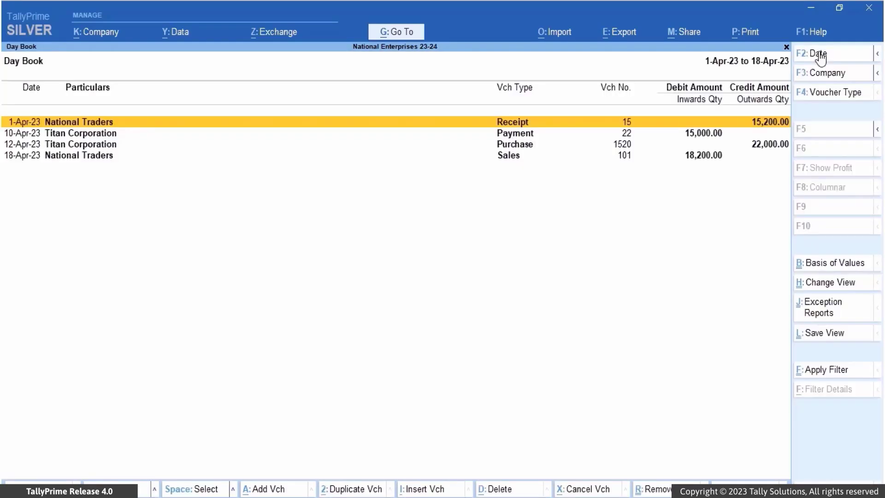
key("Return")
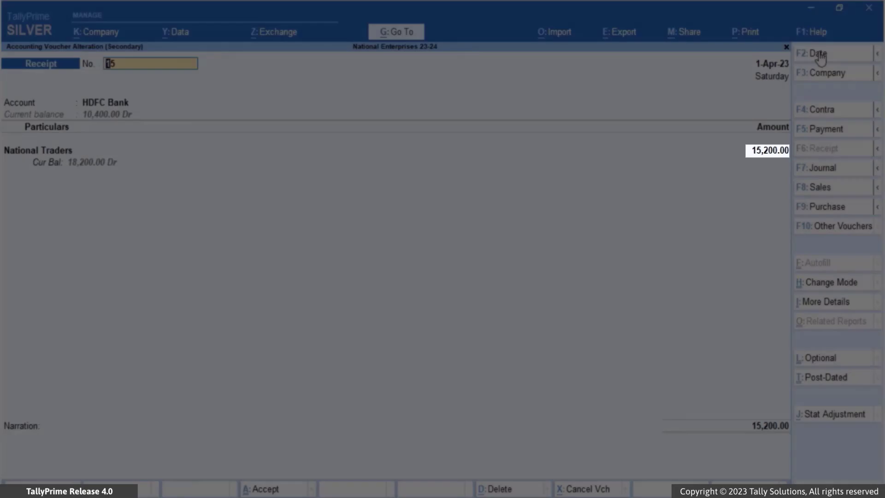
key("Escape")
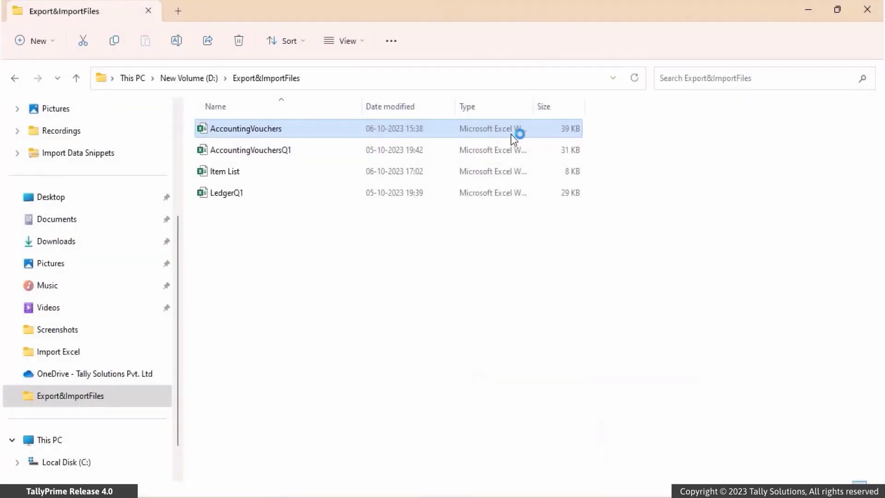
Review the AccountingVouchers workbook from the Export&ImportFiles folder in Excel and return to TallyPrime.
double_click(511, 134)
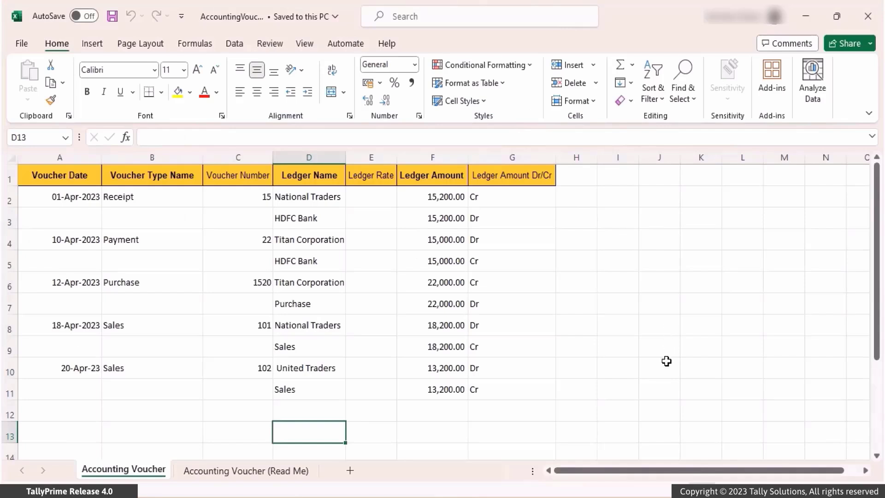
key("alt+Tab")
Set up a transaction import from AccountingVouchers.xlsx with the Accounting Voucher worksheet and the Default Template mapping.
left_click(567, 33)
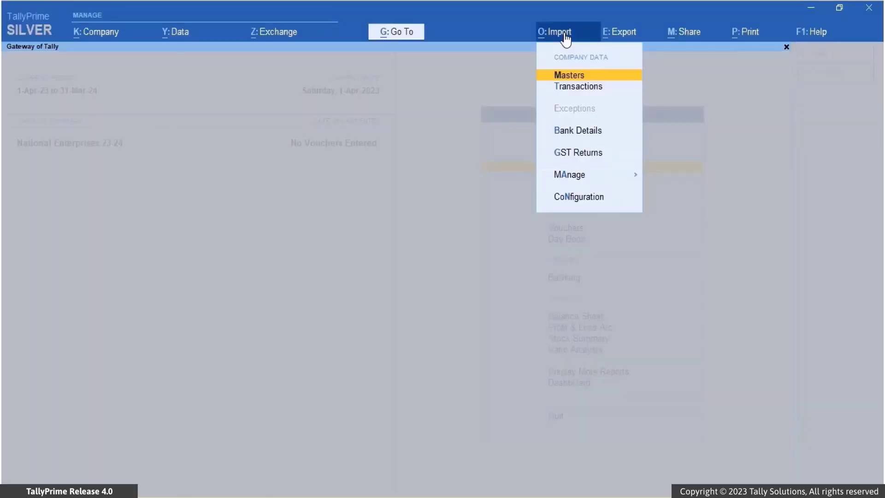
left_click(565, 87)
key("Return")
key("Return")
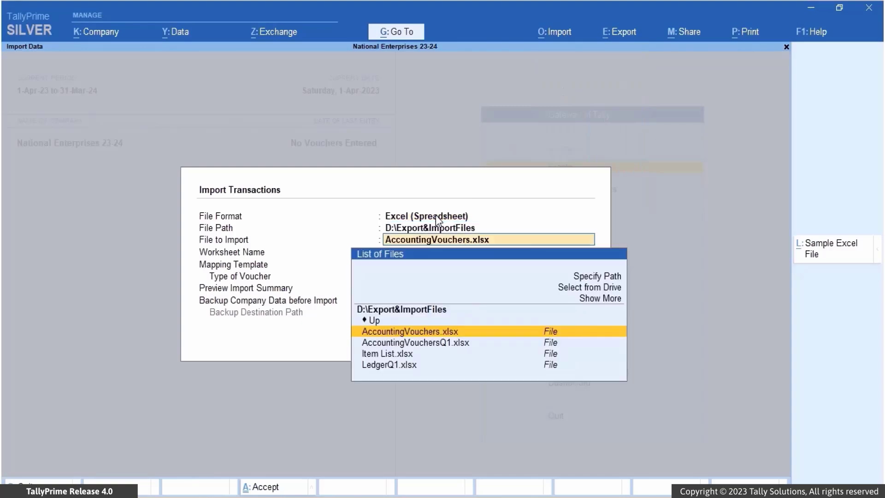
left_click(418, 332)
left_click(519, 251)
left_click(529, 268)
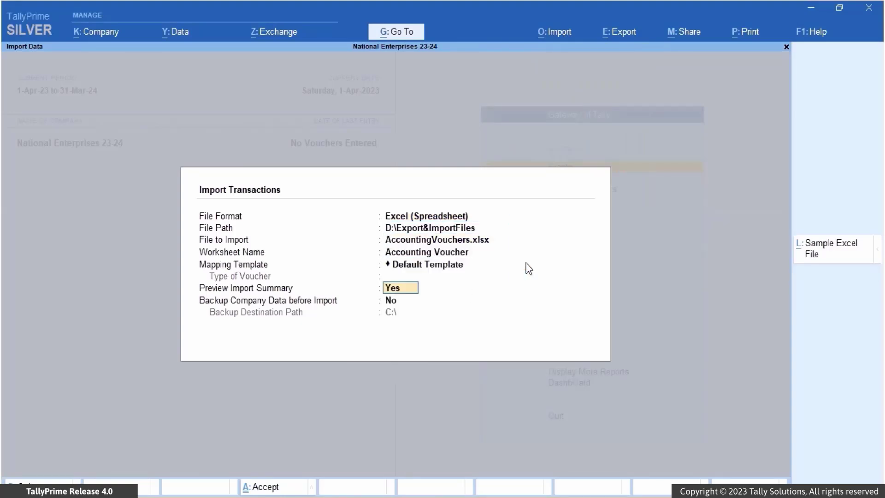
Accept the summary preview at Yes and data backup at No, and import the AccountingVouchers.xlsx transactions from the summary.
key("Return")
key("Return")
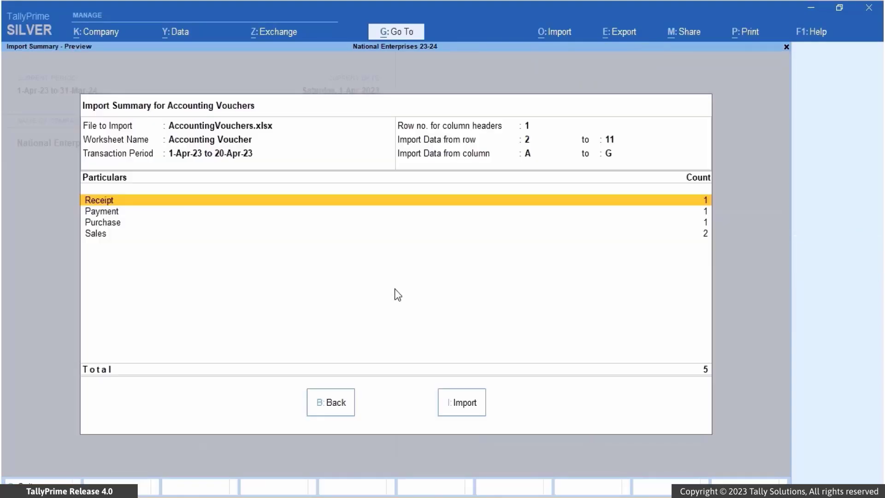
left_click(480, 409)
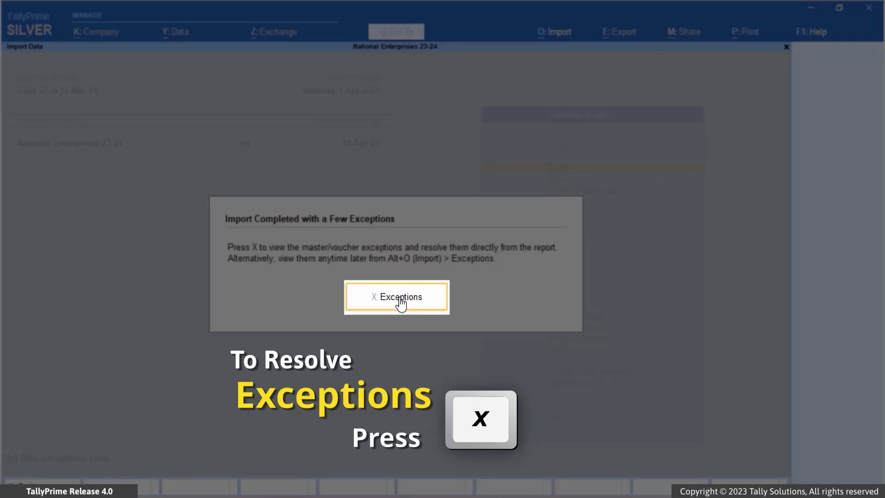
View the import exceptions and drill down from Referenced master is missing to the names of the missing ledgers.
key("x")
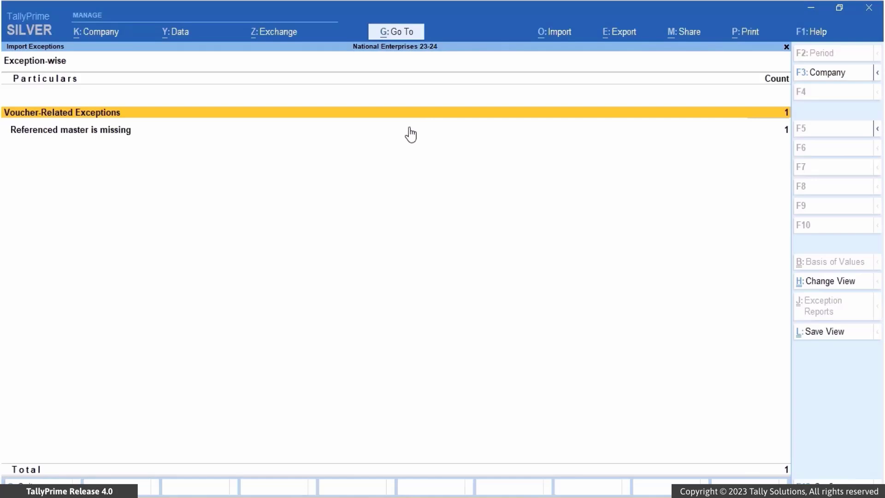
key("Down")
key("Return")
key("Return")
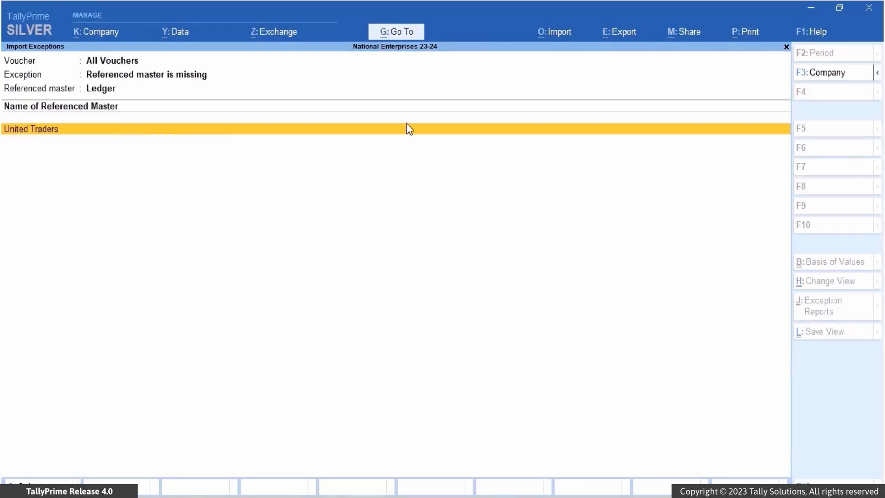
Create the missing United Traders ledger under Sundry Debtors from the exceptions report, and leave the missing ledger list.
left_click(401, 131)
left_click(225, 152)
type("Sun")
key("Down")
left_click(634, 102)
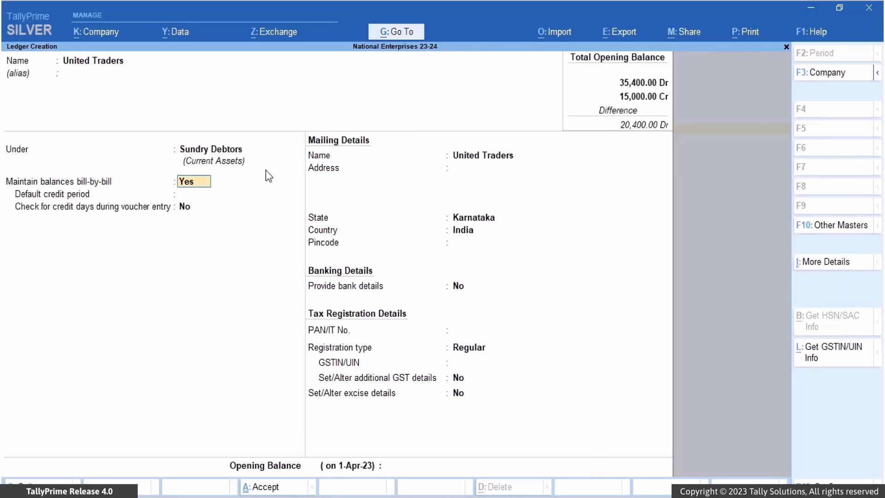
key("ctrl+a")
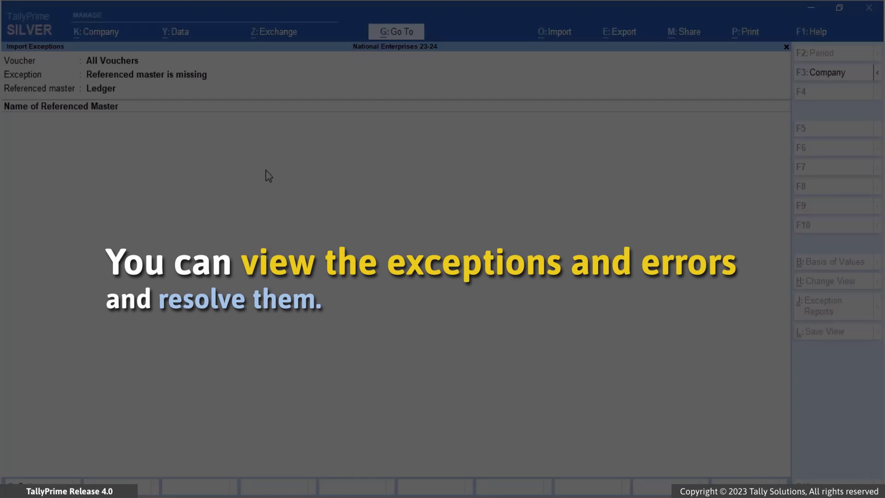
key("Escape")
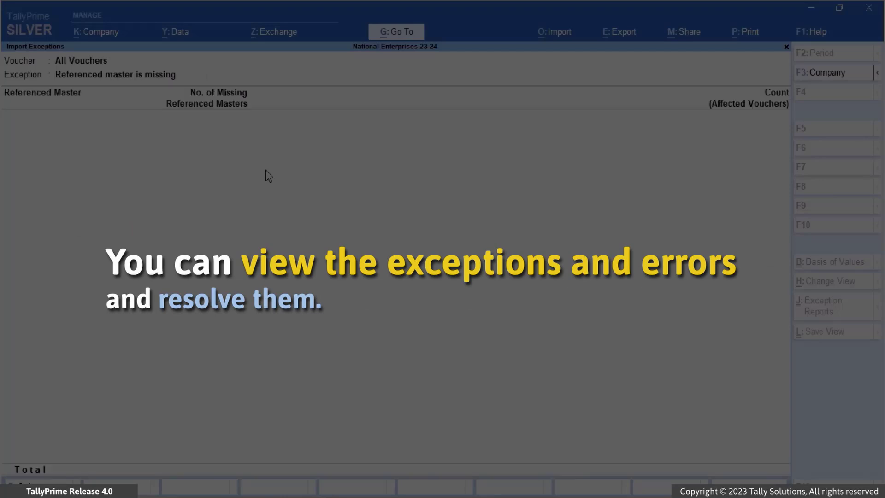